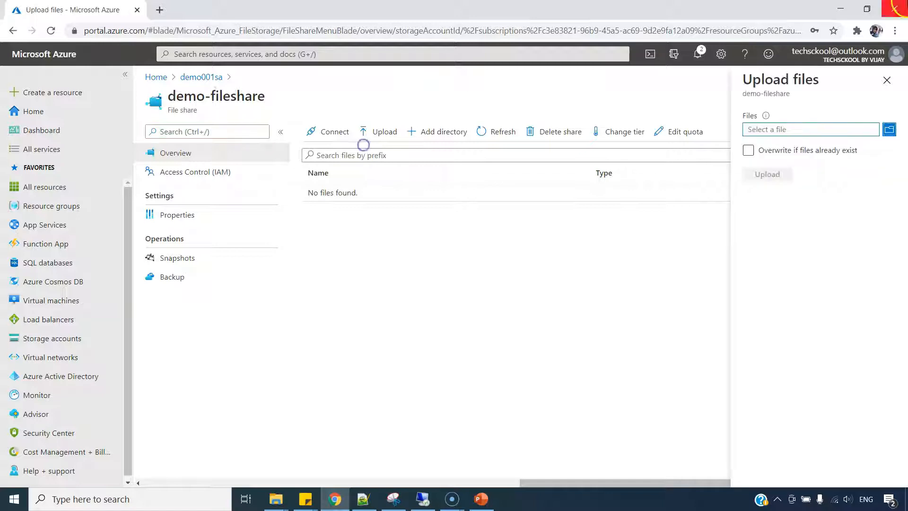
- Upload sample image.png and sample_file.txt to demo-fileshare, with overwriting of existing files enabled
left_click_drag(102, 66, 265, 161)
left_click(354, 264)
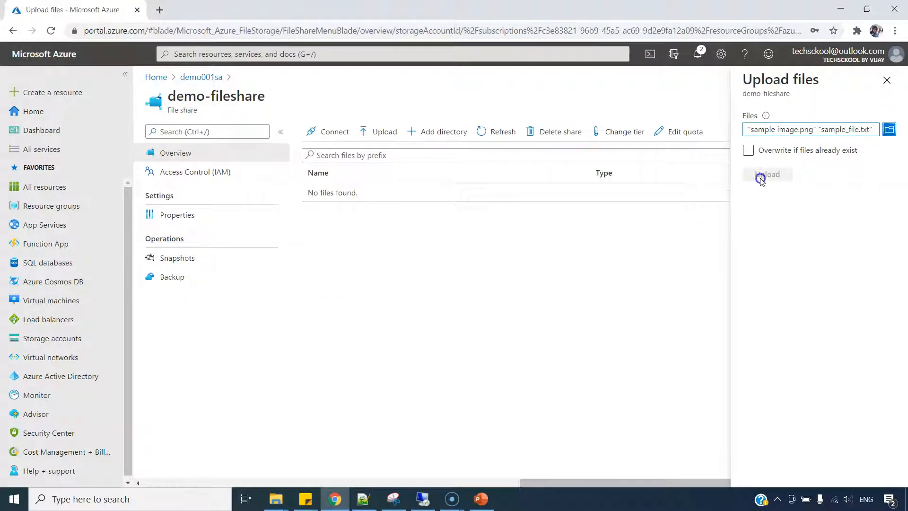
left_click(749, 151)
left_click(762, 173)
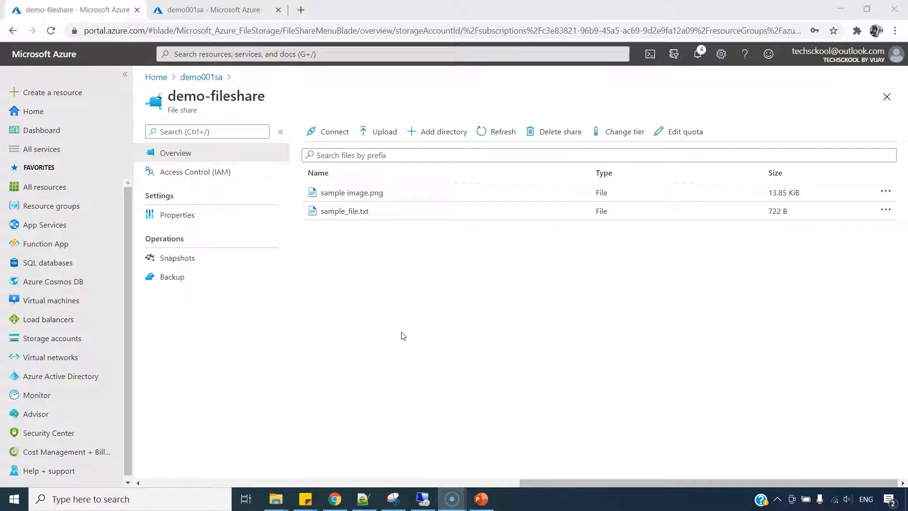
- View the access keys of the demo001sa storage account and close that browser tab
left_click(206, 18)
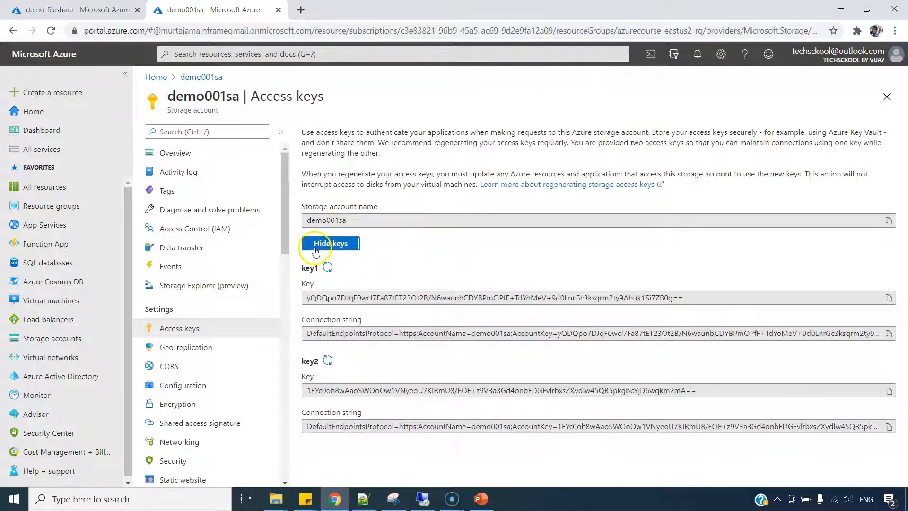
left_click(278, 10)
left_click(394, 277)
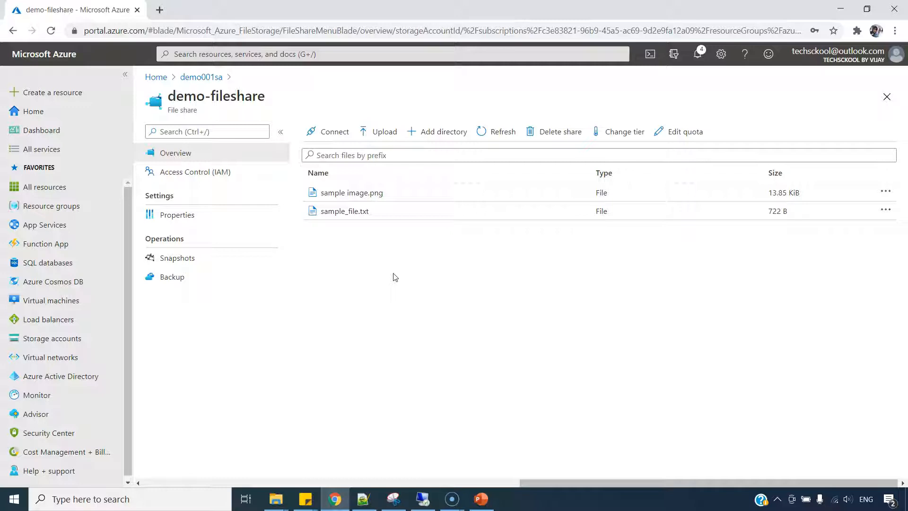
- Open the connection options of demo-fileshare and set the Windows drive letter to Y
left_click(331, 132)
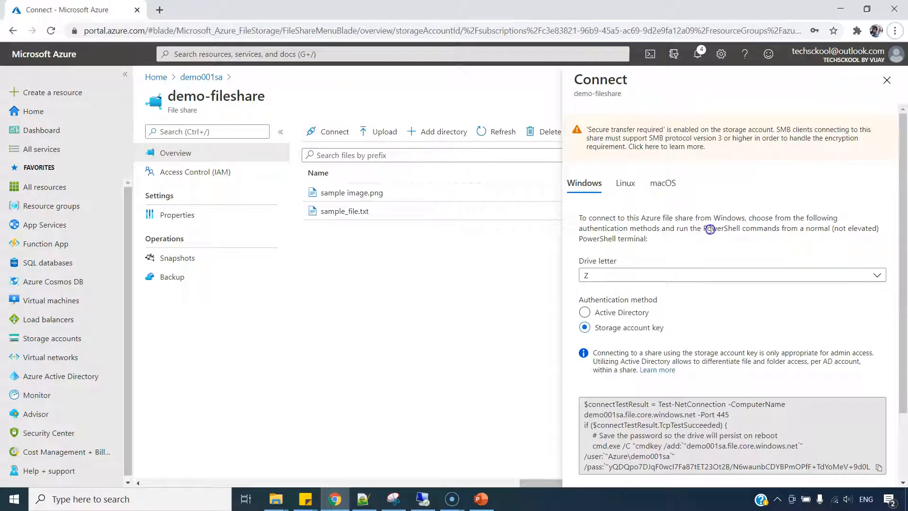
left_click(622, 186)
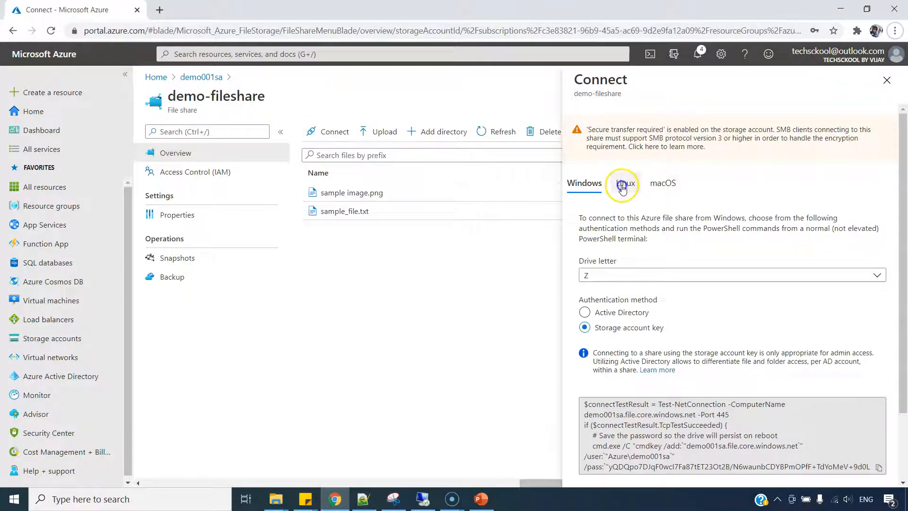
left_click(640, 275)
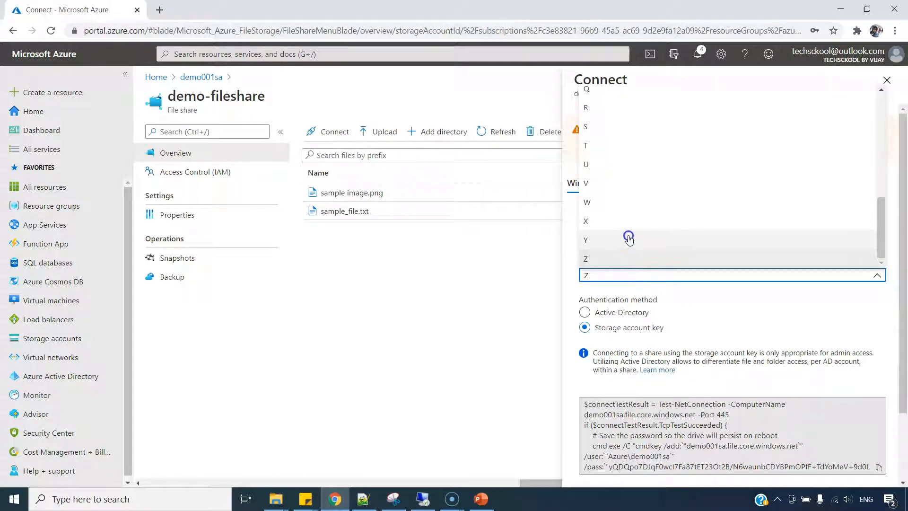
left_click(629, 239)
scroll(667, 369, "down", 2)
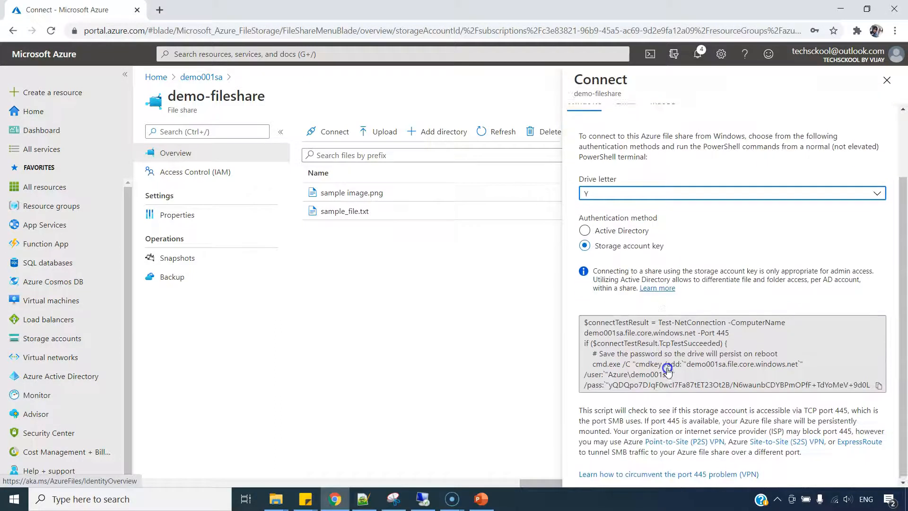
- Examine the generated Windows PowerShell connection script for the file share
left_click(657, 364)
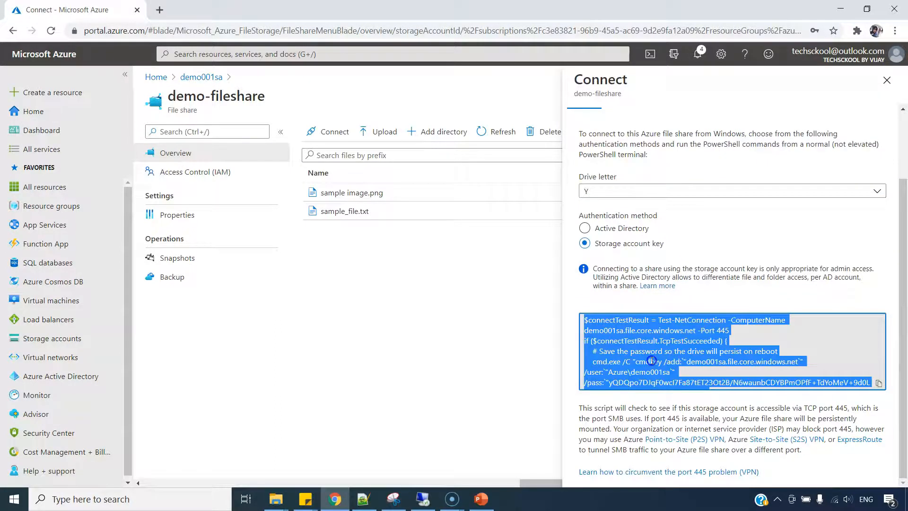
left_click(651, 361)
triple_click(652, 360)
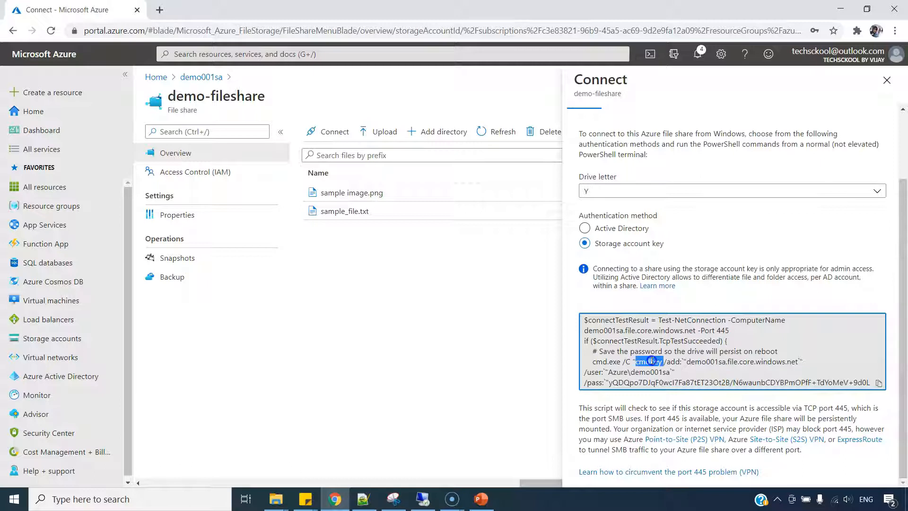
left_click(651, 361)
scroll(651, 360, "up", 1)
scroll(652, 360, "down", 1)
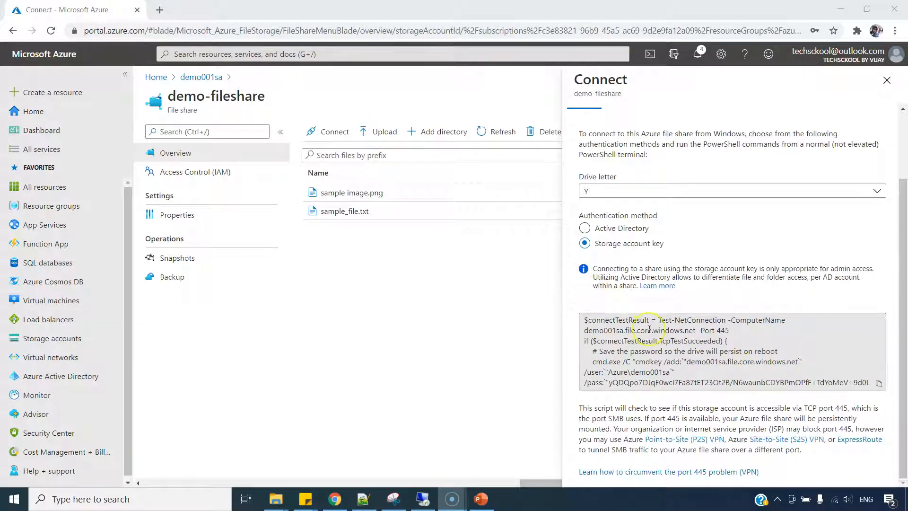
left_click(625, 297)
scroll(625, 297, "up", 1)
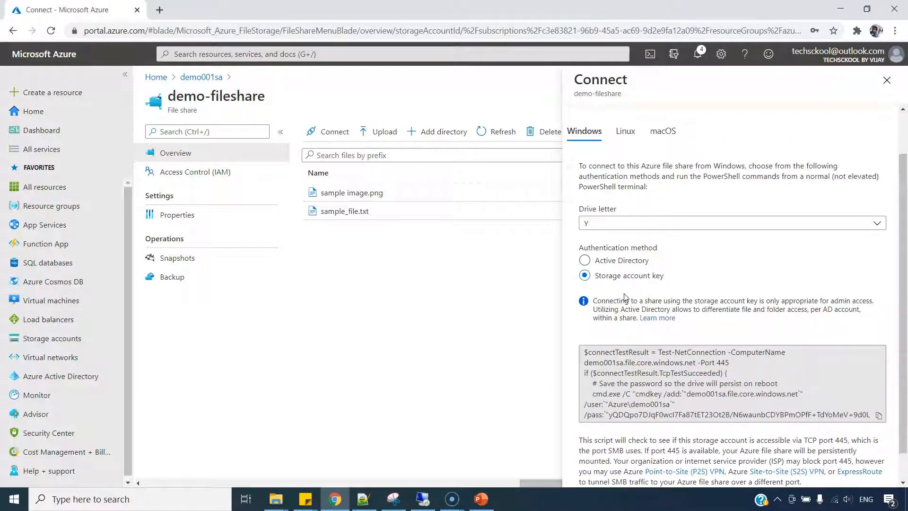
- Compare the Linux and macOS mount commands for the file share and return to the Windows instructions
left_click(625, 132)
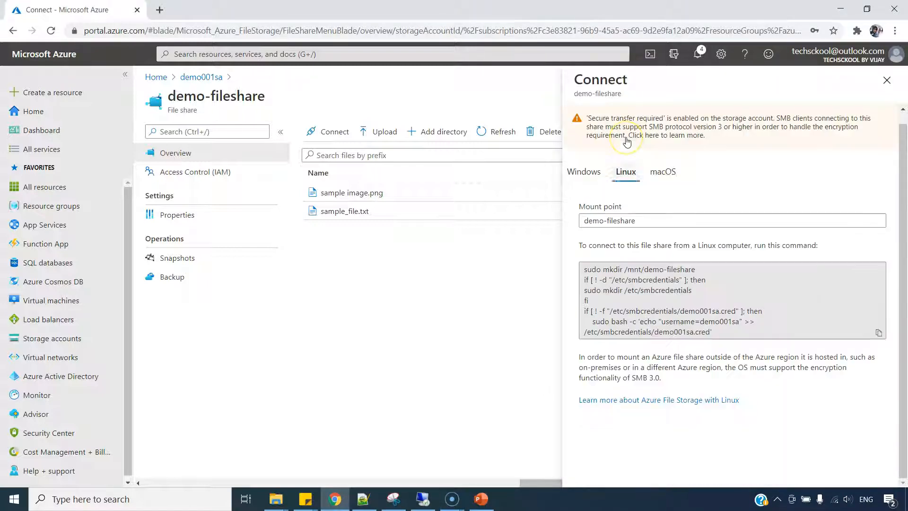
left_click(663, 173)
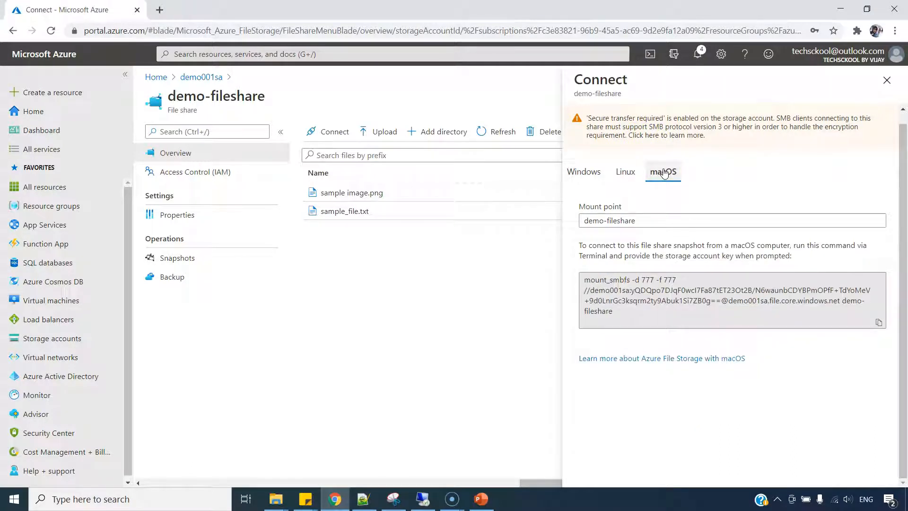
left_click(626, 172)
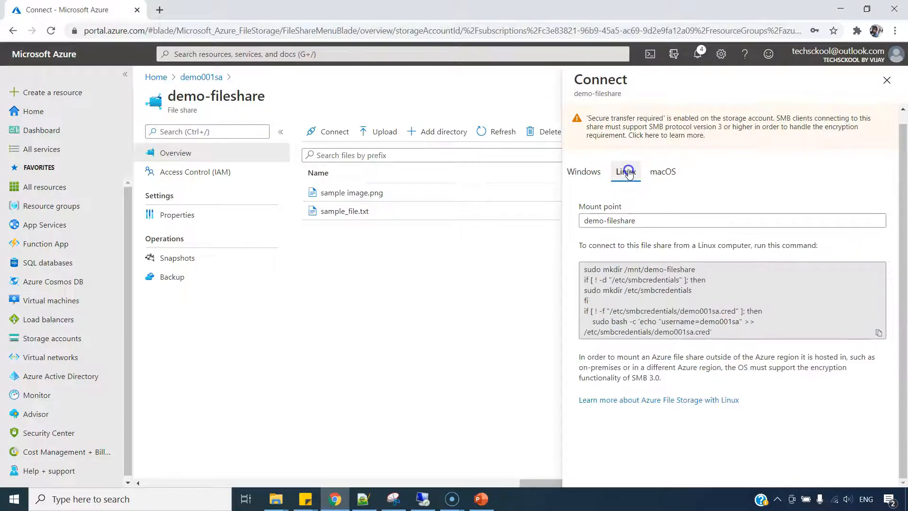
left_click(594, 175)
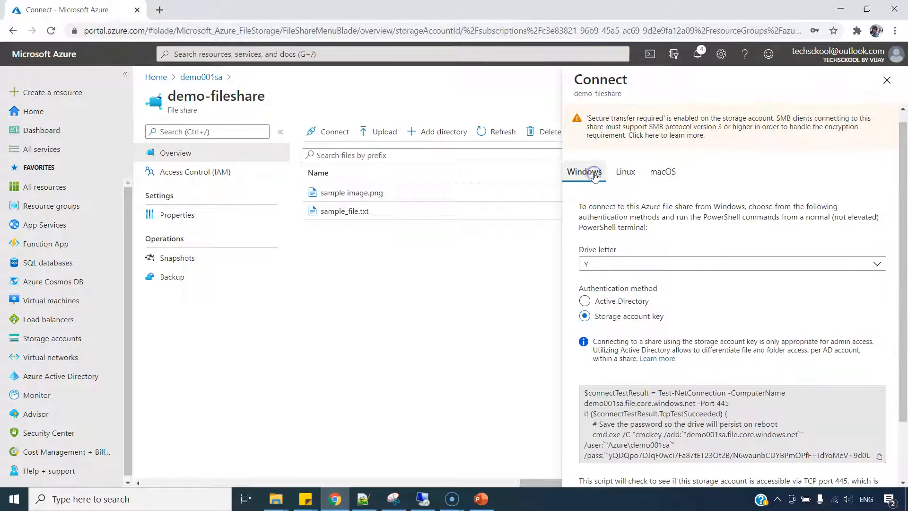
- Check the storage account key authentication and the port 445 connection test in the Windows script
scroll(710, 230, "down", 2)
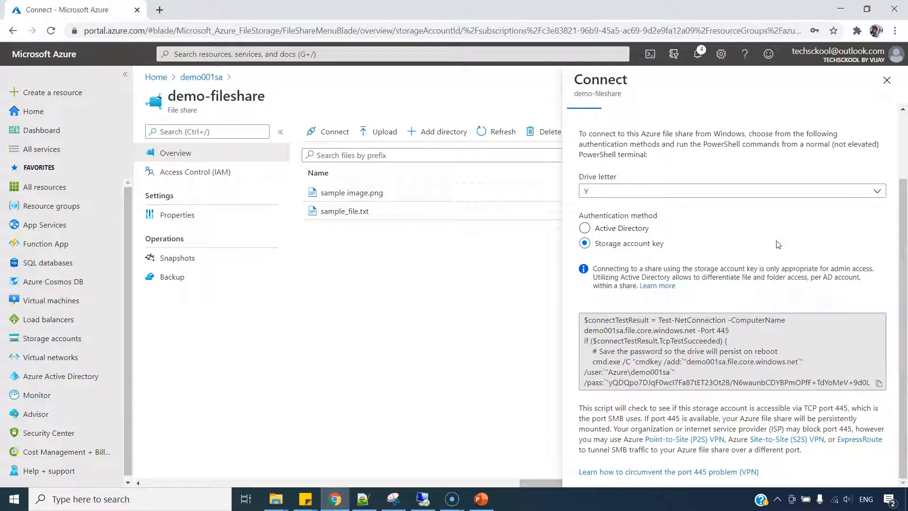
left_click(741, 321)
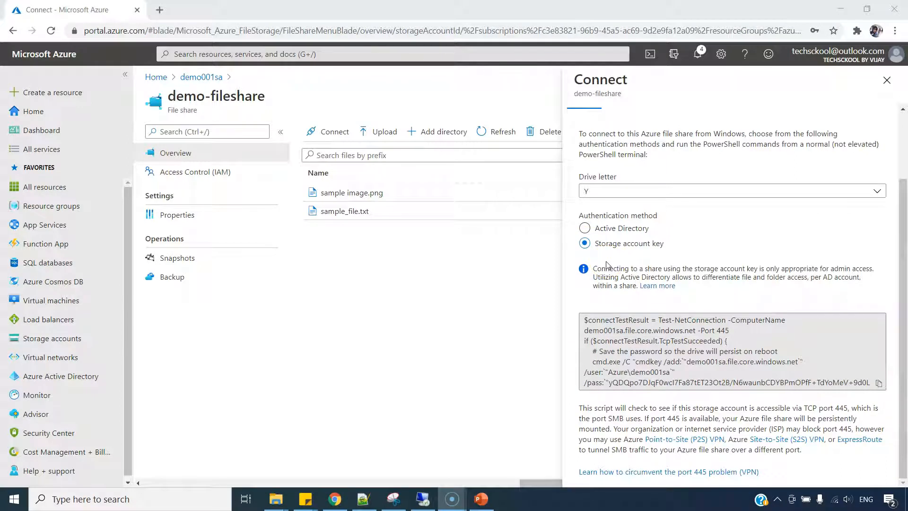
left_click(902, 216)
left_click_drag(902, 217, 902, 201)
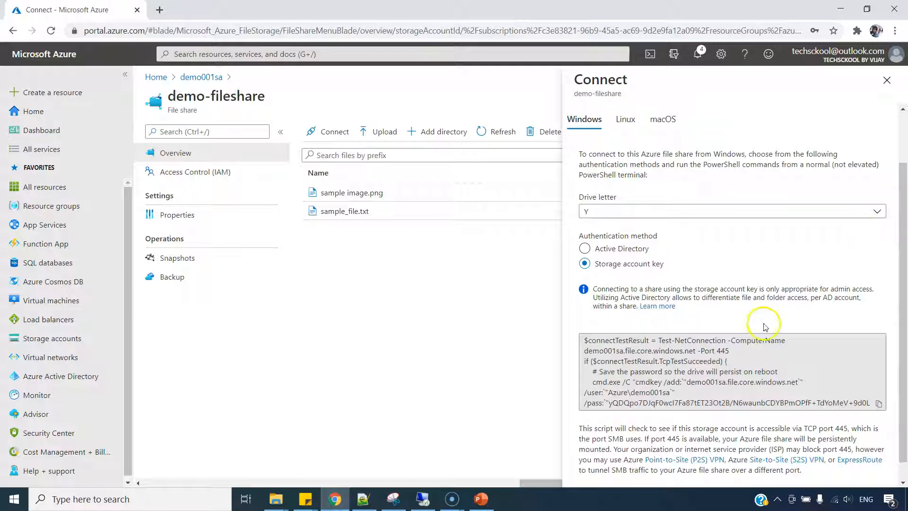
left_click(719, 350)
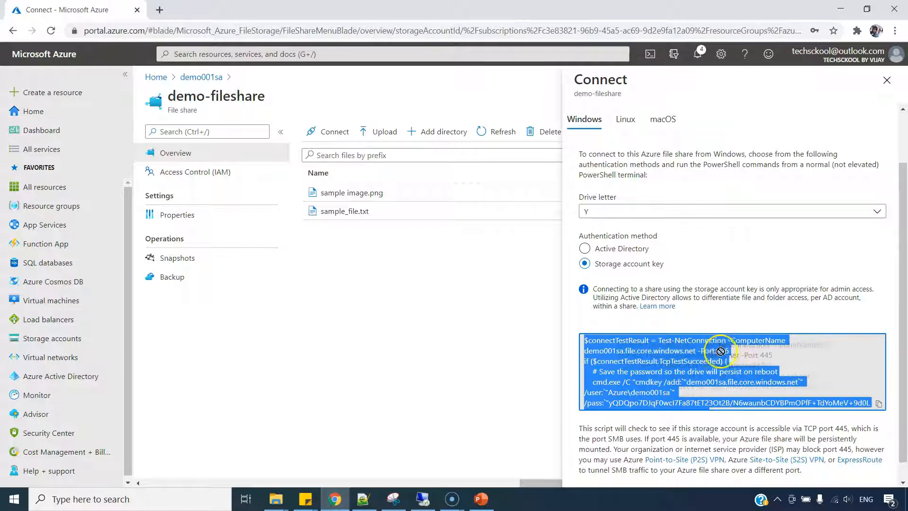
double_click(723, 350)
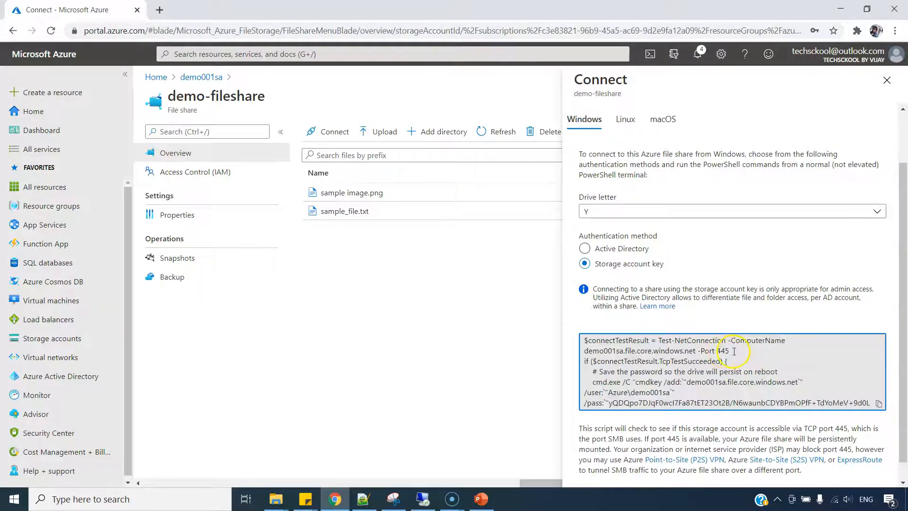
left_click(722, 320)
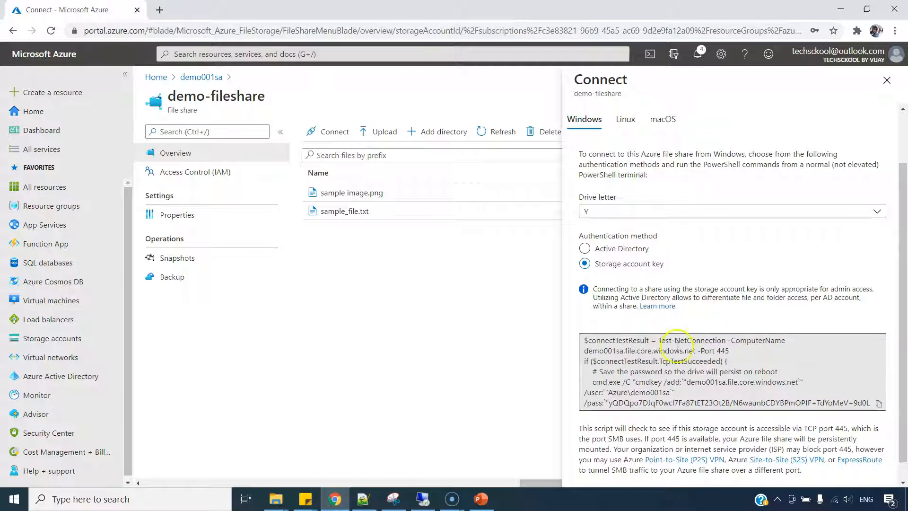
- Switch to the demovm Remote Desktop session, start Windows PowerShell as administrator and place its window beside File Explorer
left_click(428, 498)
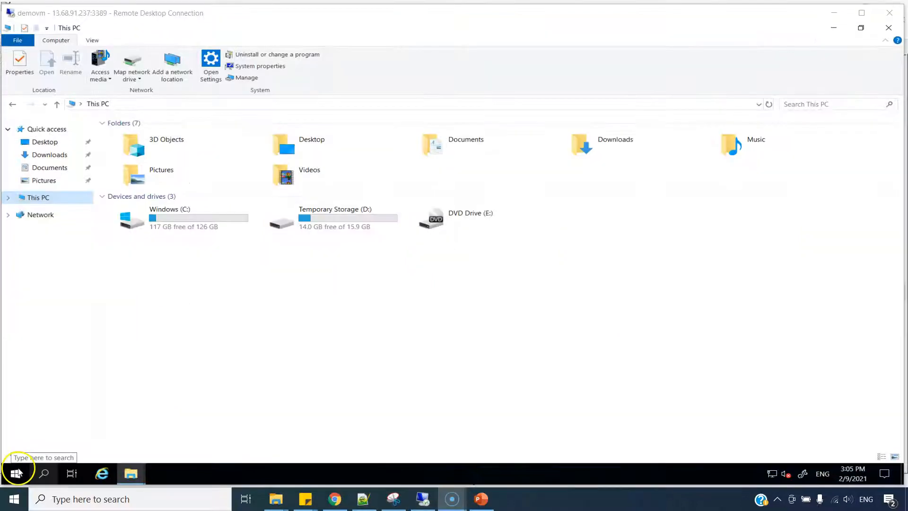
left_click(19, 471)
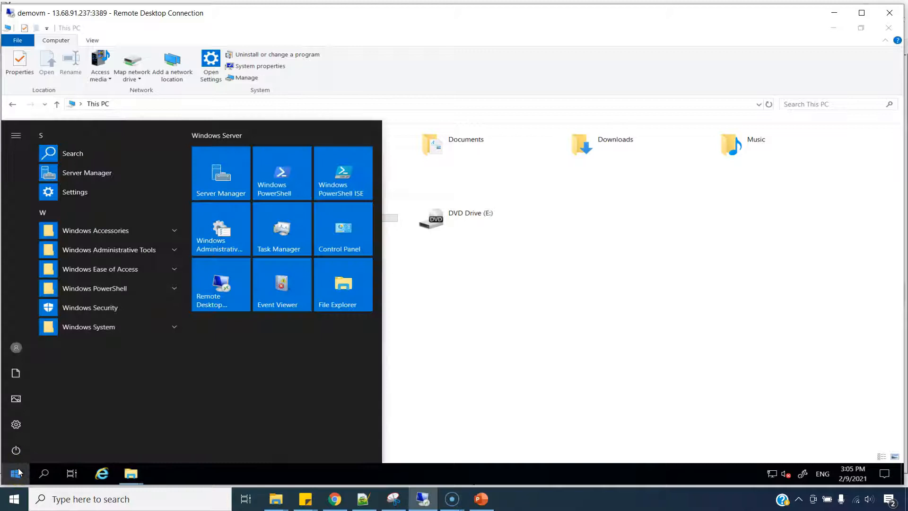
type("powershell")
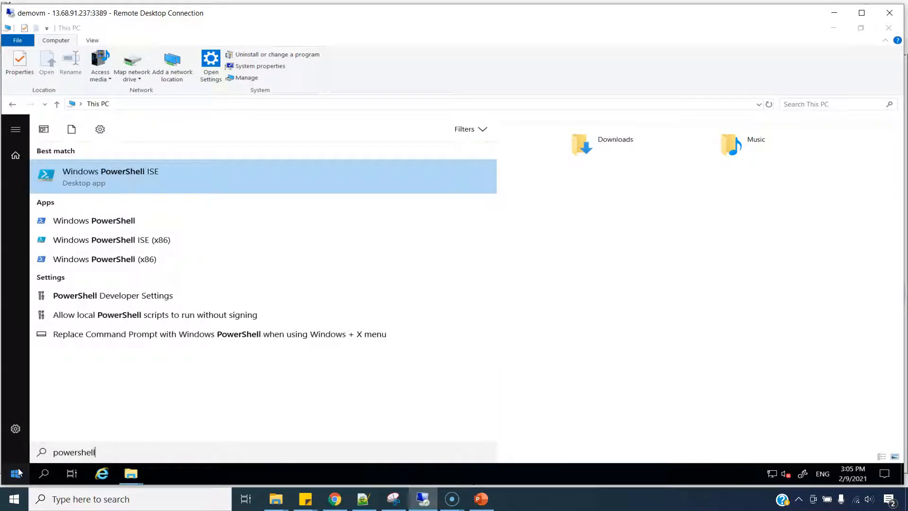
right_click(61, 219)
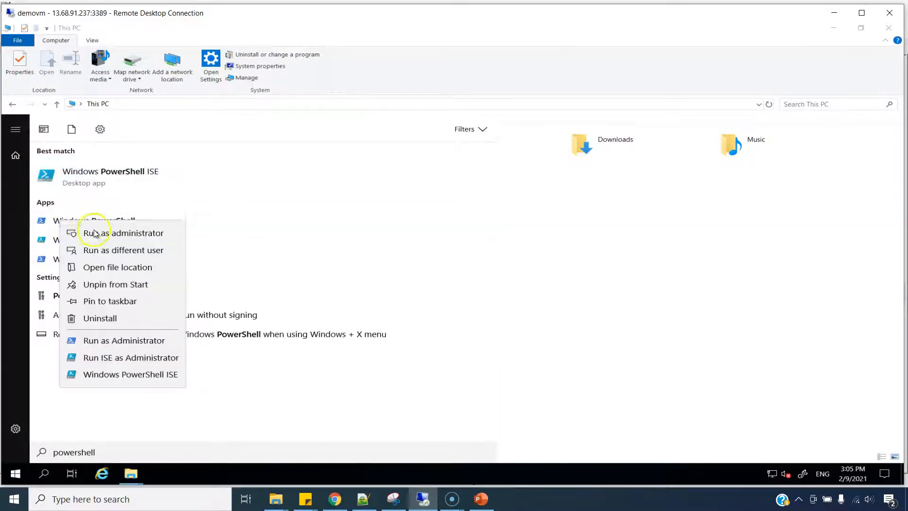
left_click(93, 229)
left_click_drag(251, 114, 671, 94)
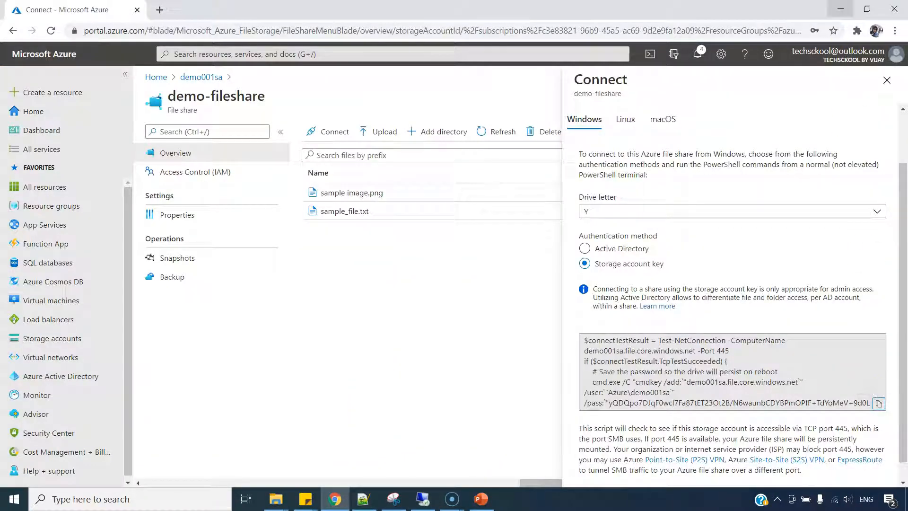
- Paste the Windows connection script containing the storage account key into demovm's PowerShell and run it to map drive Y
left_click(840, 9)
right_click(639, 179)
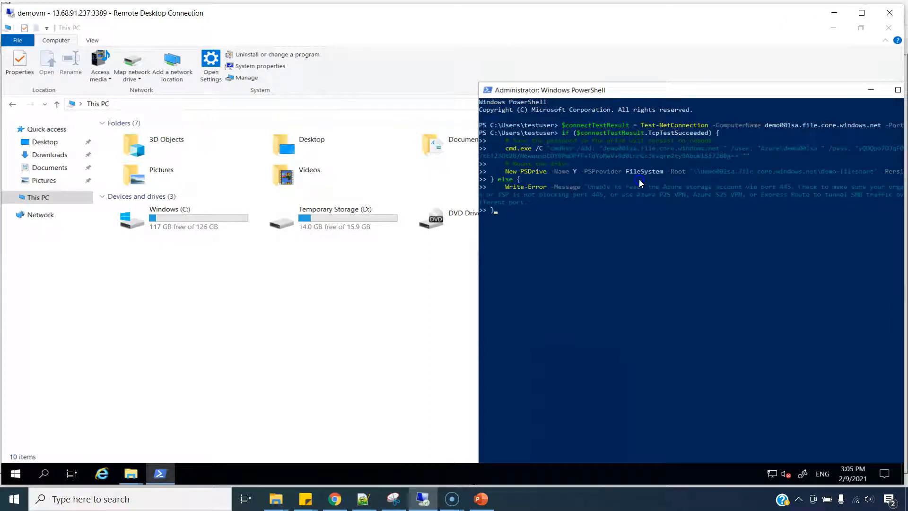
key("Return")
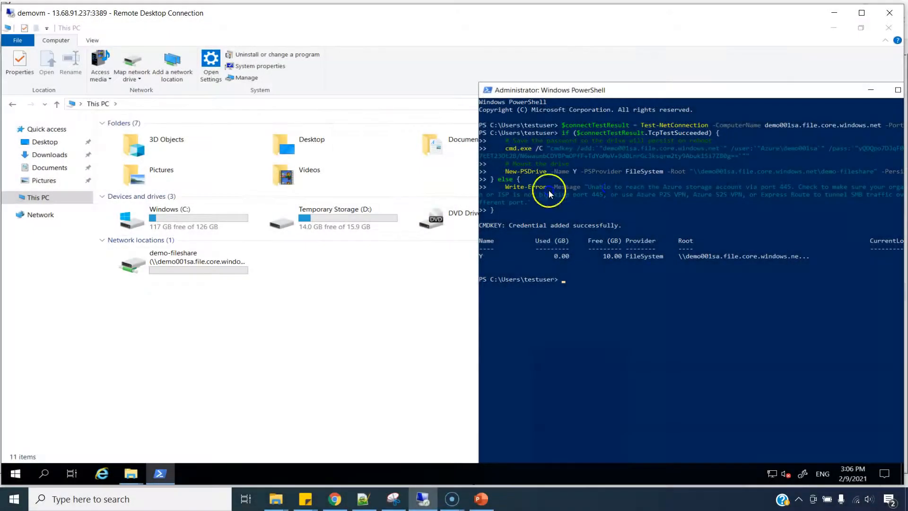
- Open the mapped demo-fileshare drive (Y:) on demovm and check the files it contains
double_click(162, 271)
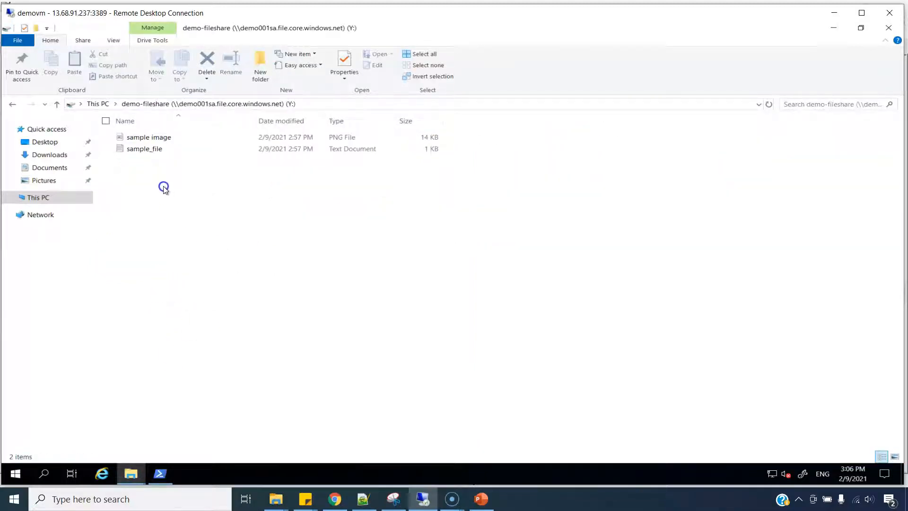
left_click_drag(158, 178, 138, 132)
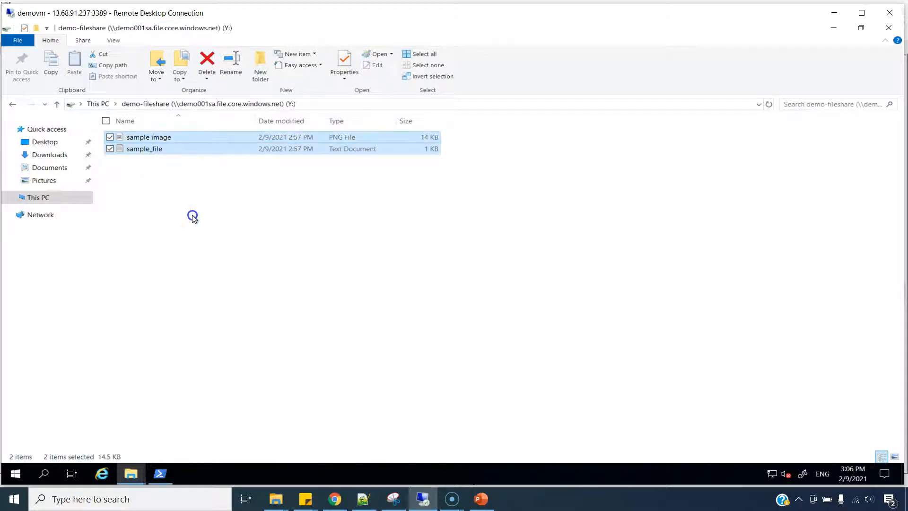
left_click(192, 215)
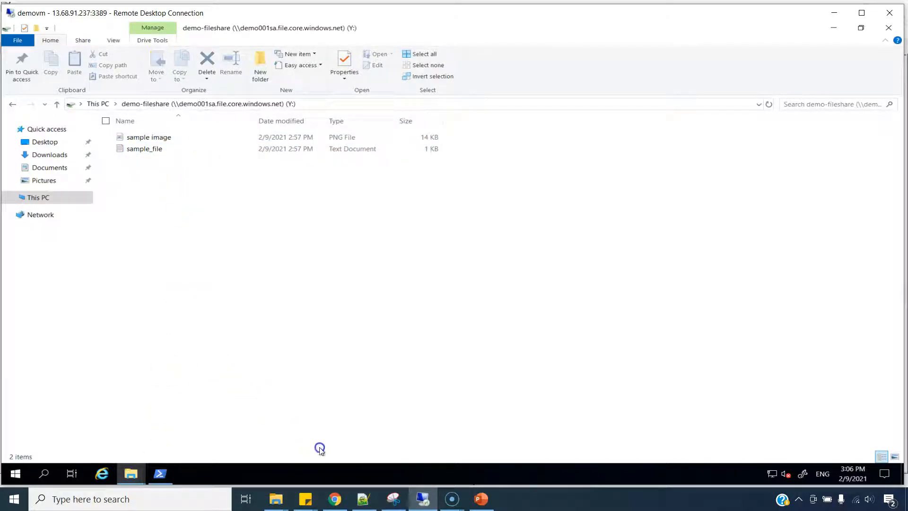
left_click(334, 444)
left_click(307, 337)
- View the contents of sample_file from the mapped share, close it, and open sample image
double_click(143, 150)
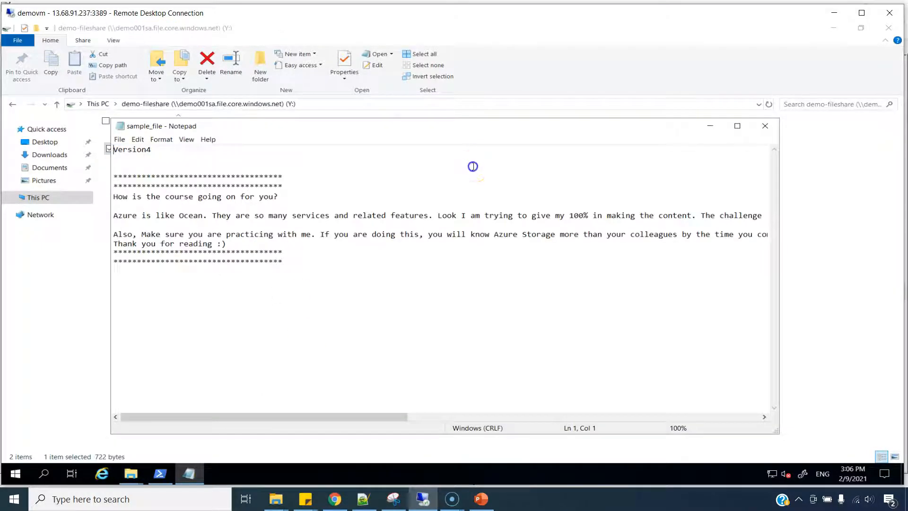
left_click(764, 126)
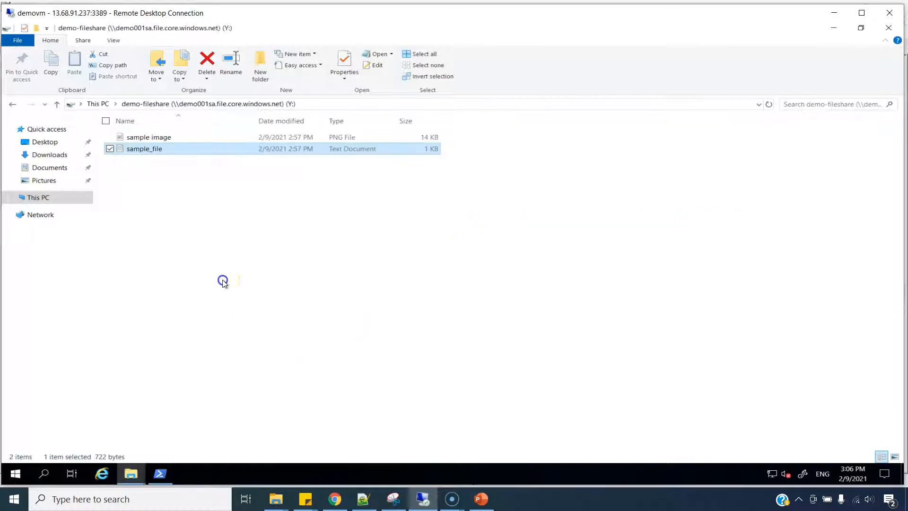
double_click(151, 138)
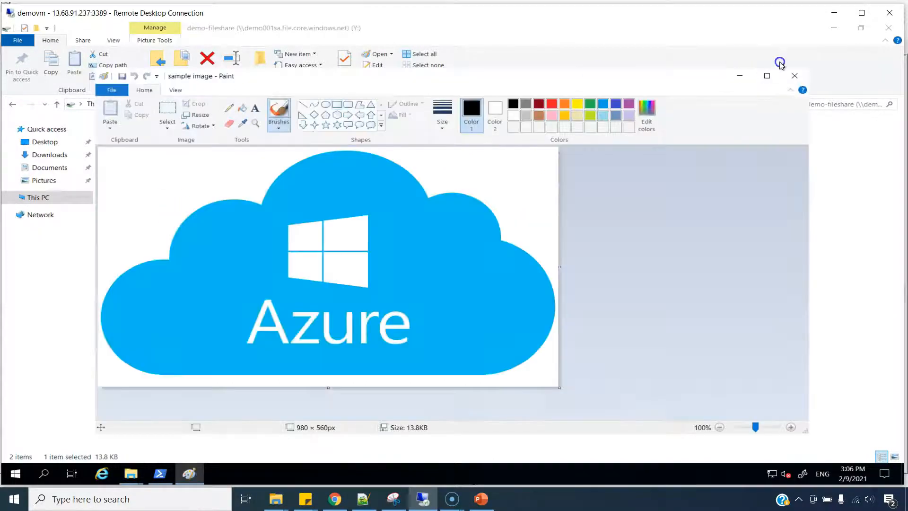
- Close the sample image and return to the demo-fileshare drive on demovm by way of This PC
left_click(793, 76)
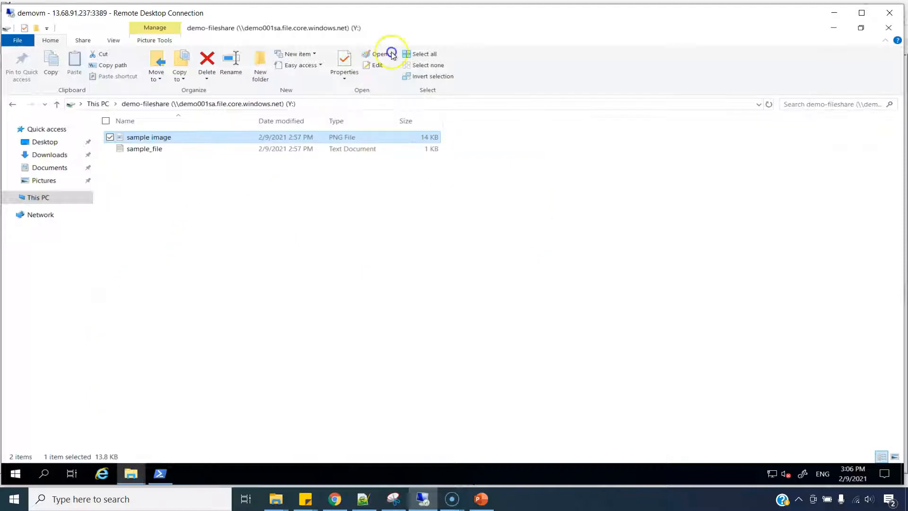
left_click(98, 103)
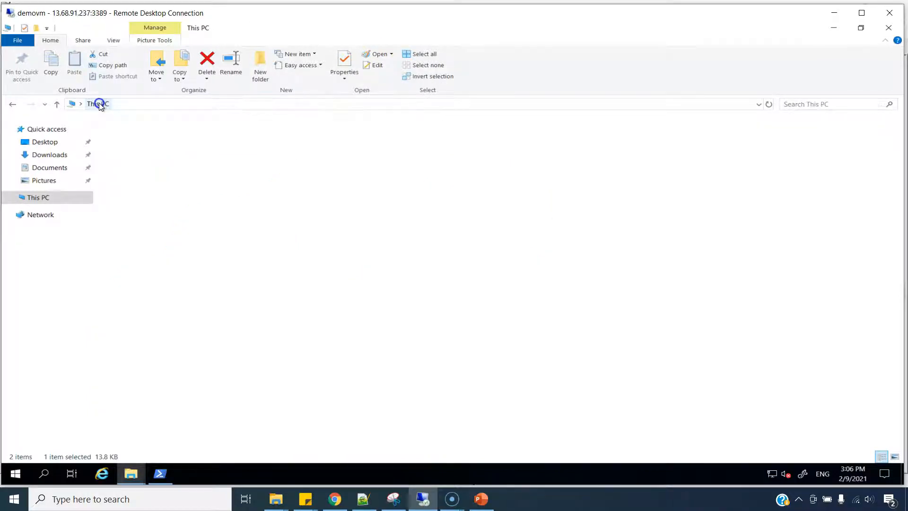
double_click(188, 262)
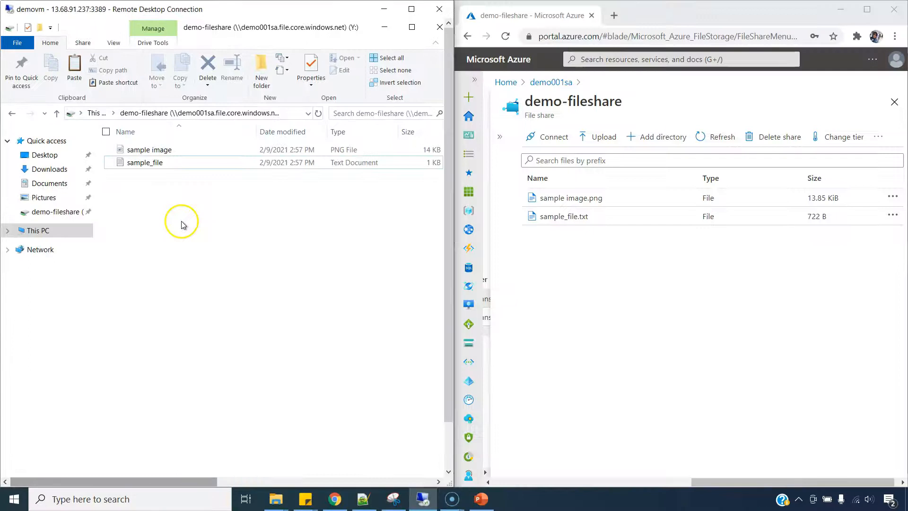
- Create a folder named test in the mounted demo-fileshare drive (Y:)
right_click(182, 222)
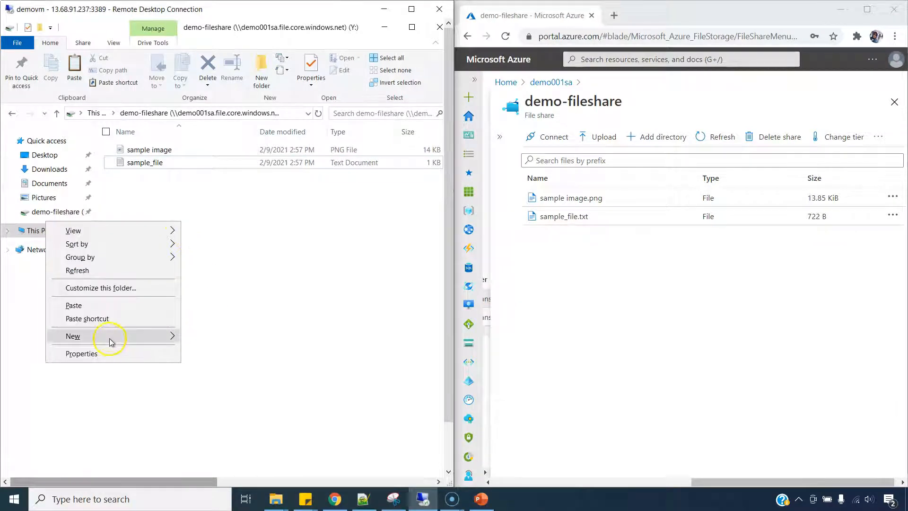
mouse_move(118, 336)
left_click(199, 337)
type("test")
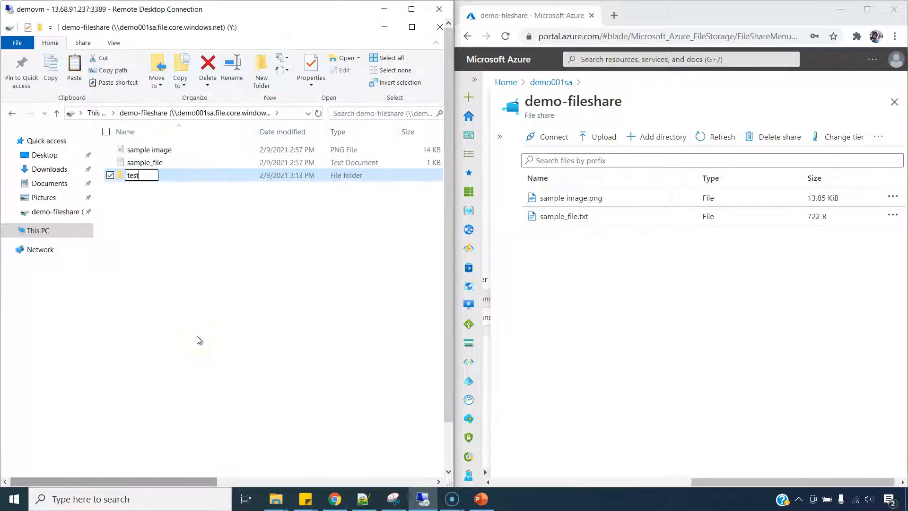
key("Return")
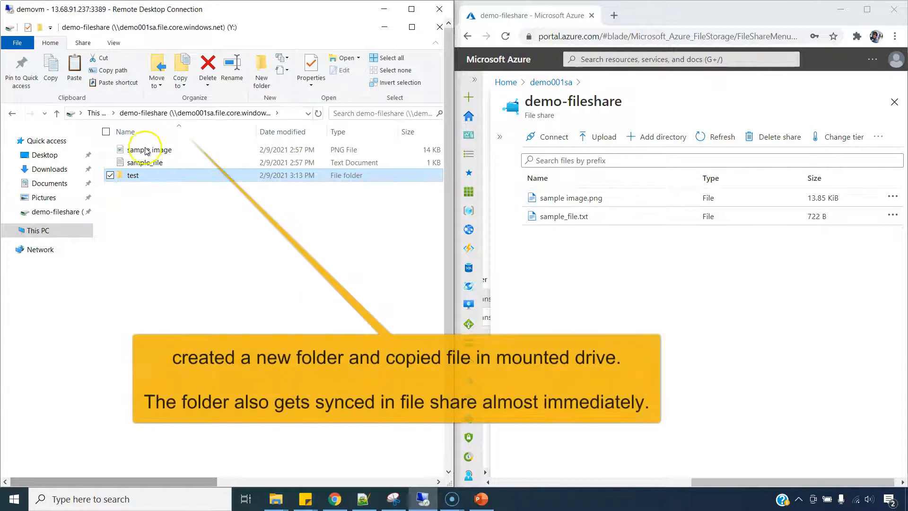
- Copy sample image and sample_file from the mounted drive into its test folder
left_click(145, 150)
left_click(147, 163, "ctrl")
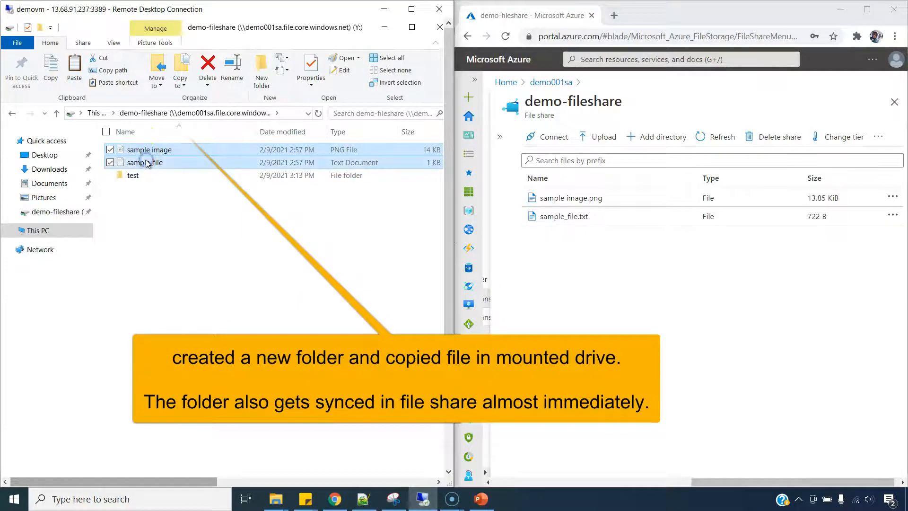
double_click(135, 176)
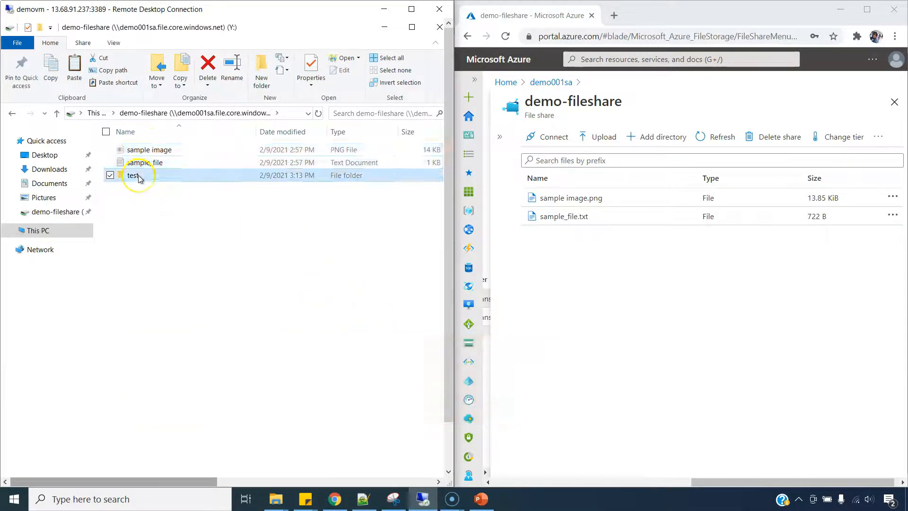
key("ctrl+v")
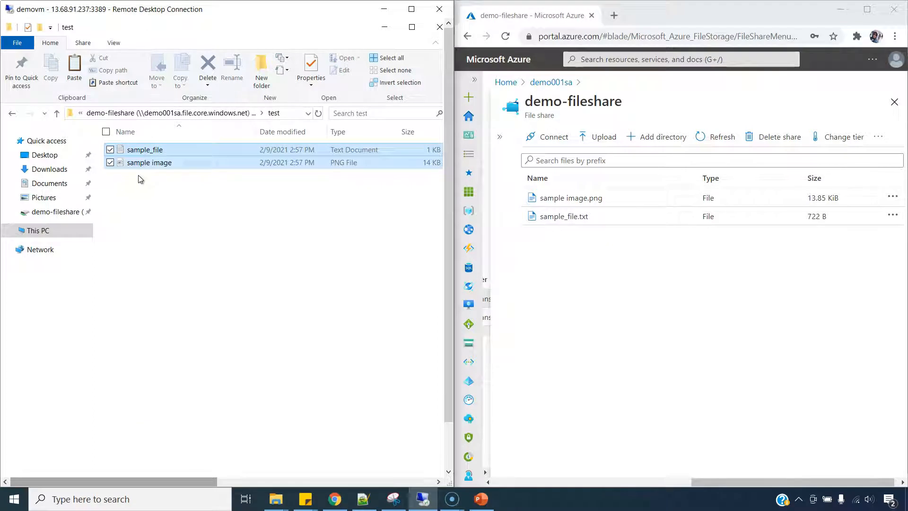
- Refresh the demo-fileshare listing in the Azure portal and open the test directory to check the synced content
left_click(719, 137)
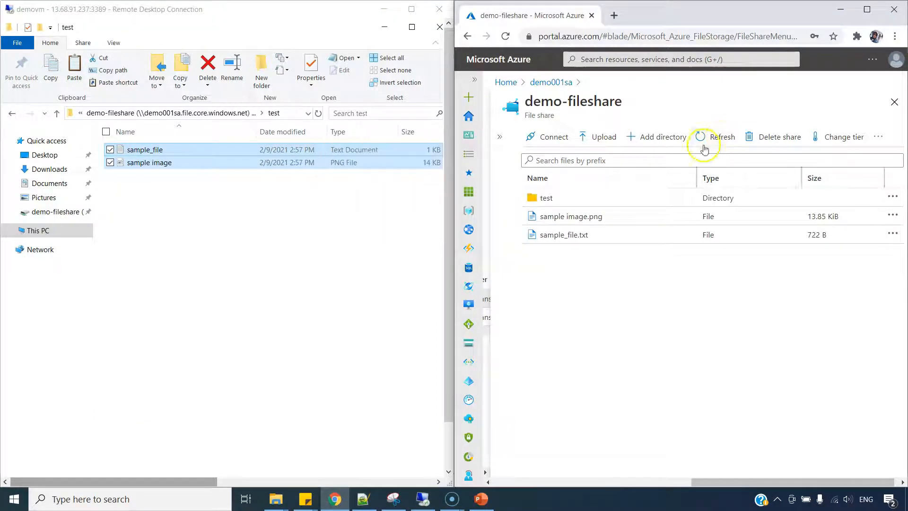
left_click(544, 197)
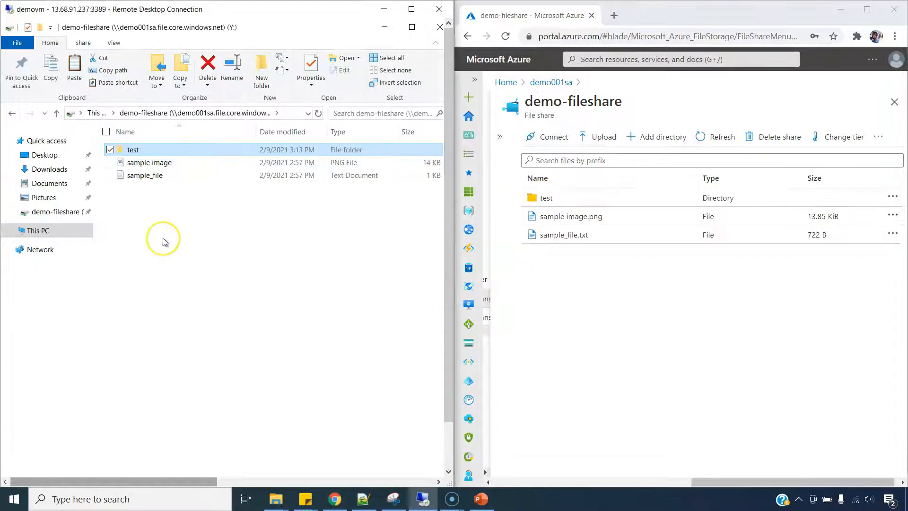
- Delete the test folder and both sample files from the mounted drive, and refresh the file share listing in the Azure portal
left_click(161, 245)
key("ctrl+a")
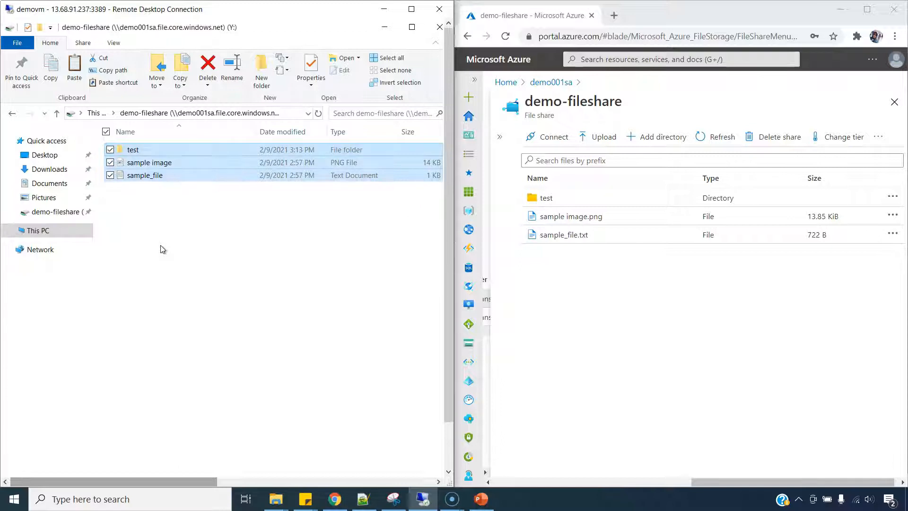
left_click(715, 137)
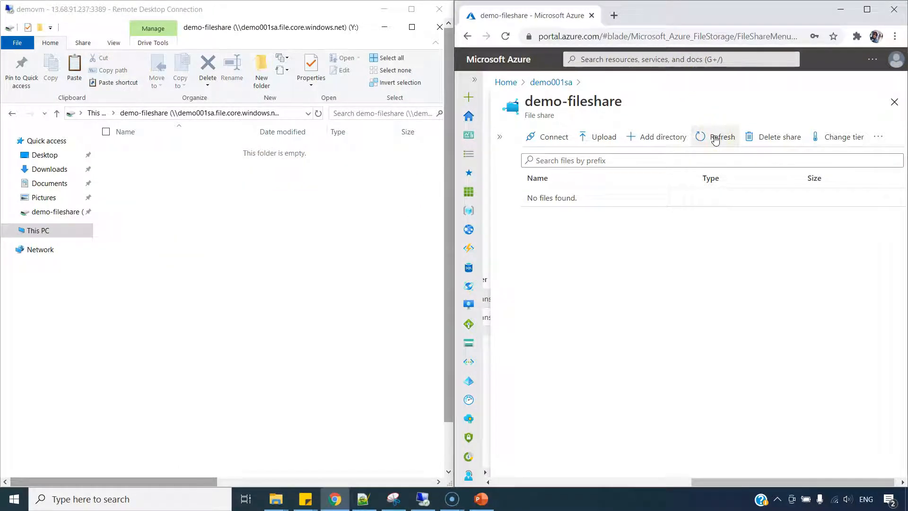
left_click(646, 144)
- Return to This PC on demovm and disconnect the mapped demo-fileshare network drive
left_click(93, 113)
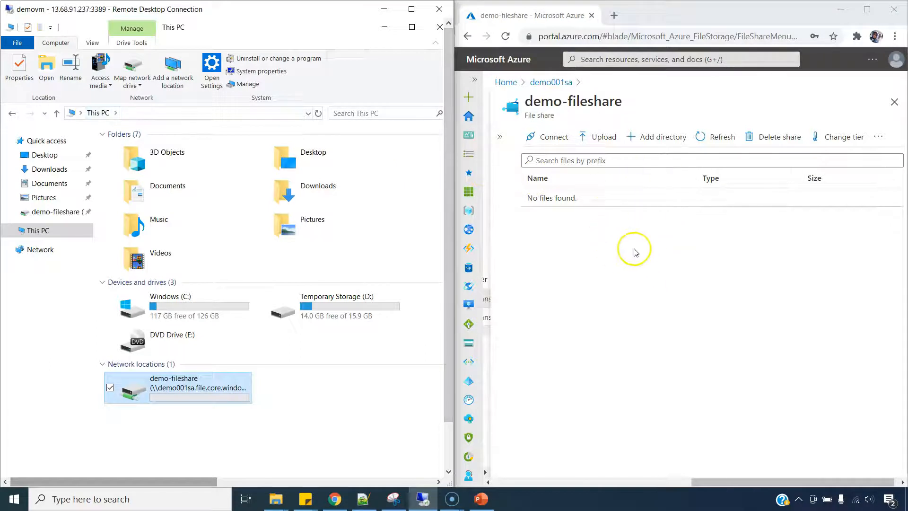
left_click(370, 399)
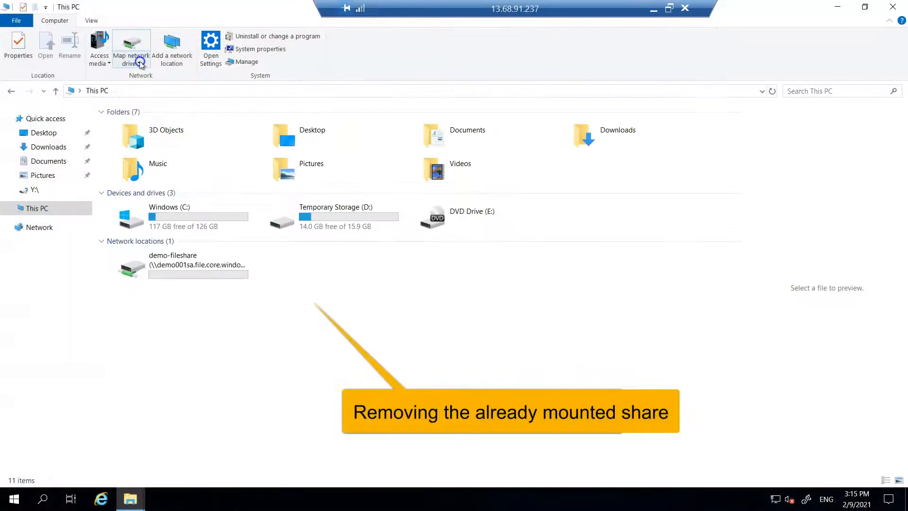
left_click(131, 57)
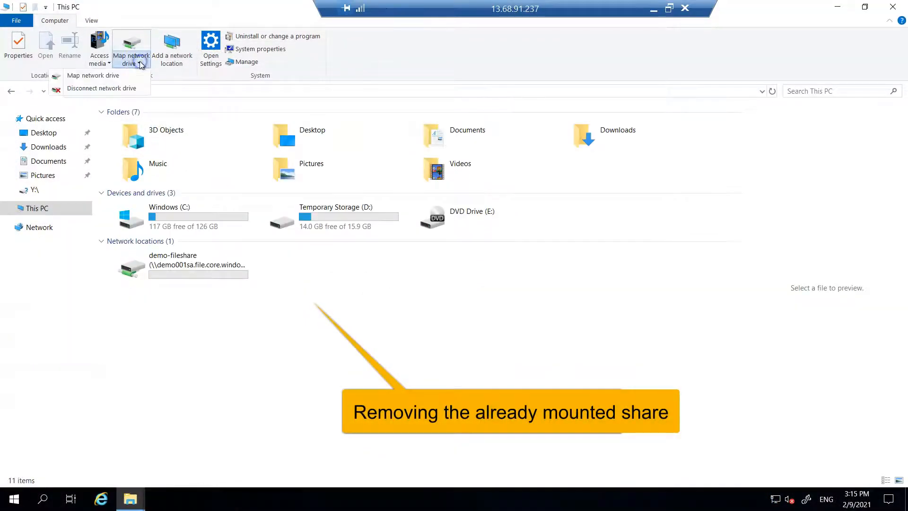
left_click(105, 90)
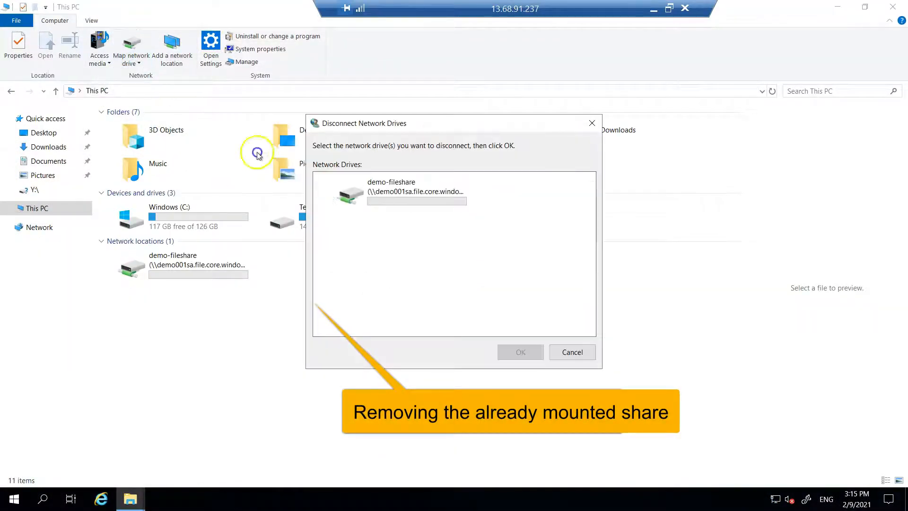
left_click(399, 196)
left_click(516, 351)
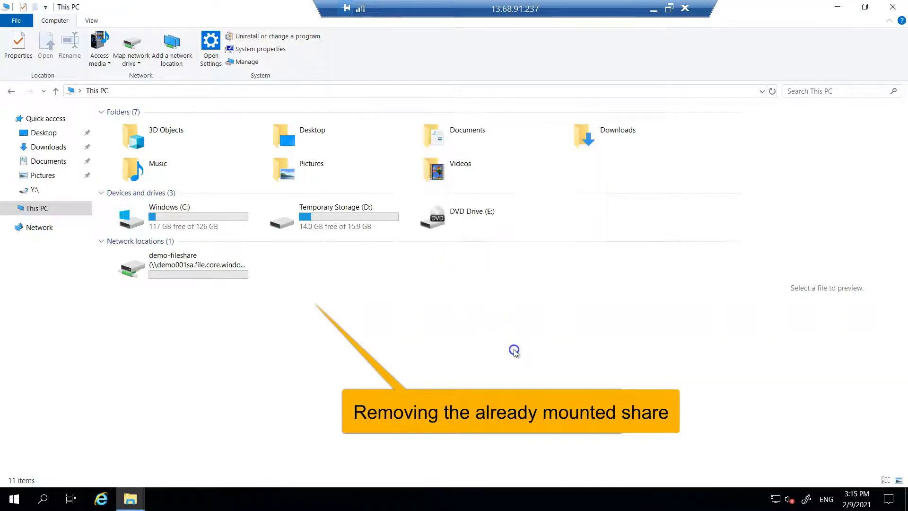
- Start mapping drive Z: to \\demo001sa.file.core.windows.net\demo-fileshare with different credentials, taking the share path from the connection script in Notepad
left_click(135, 66)
left_click(111, 77)
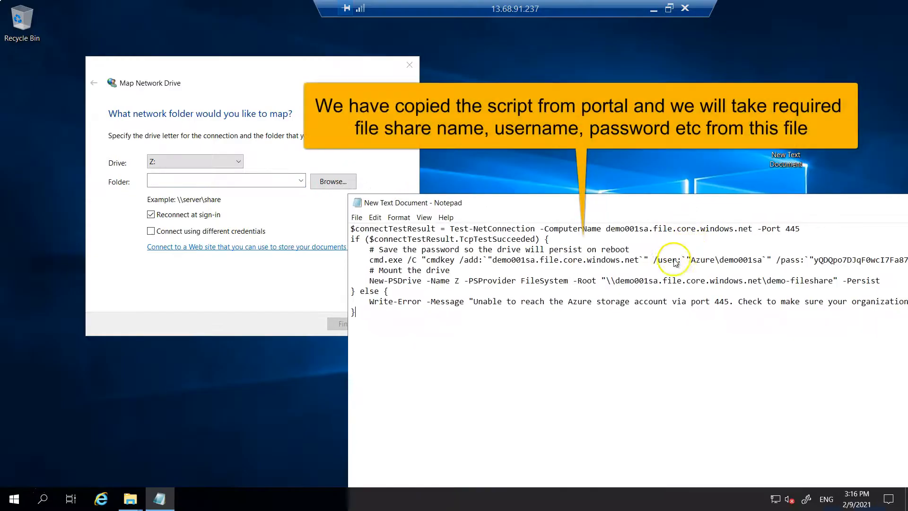
left_click_drag(641, 271, 487, 327)
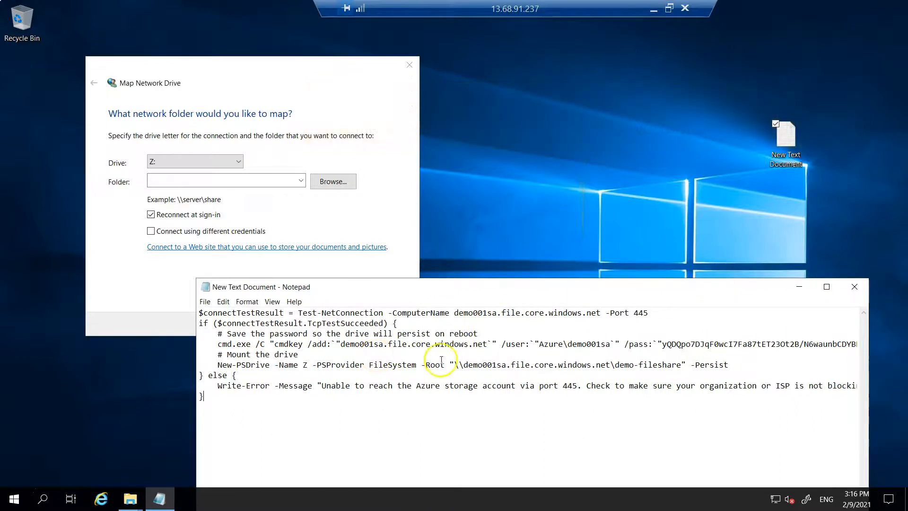
left_click_drag(455, 365, 680, 364)
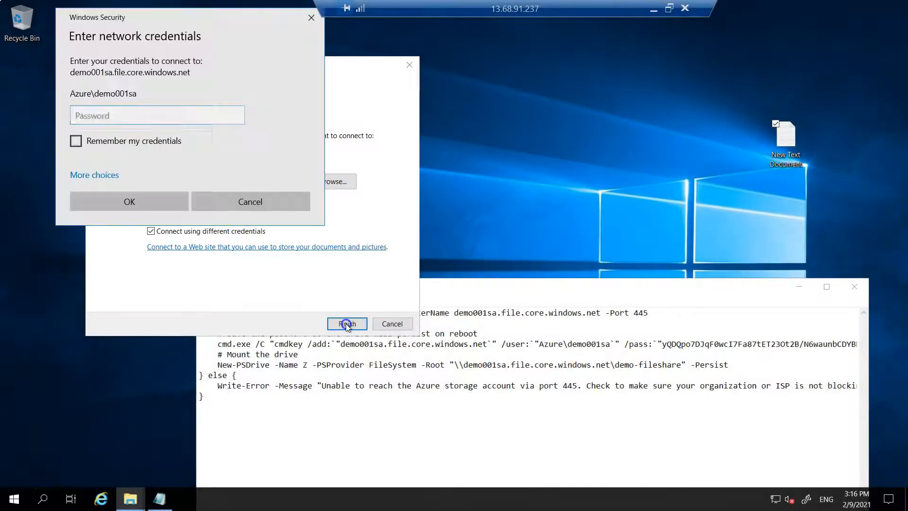
- Choose to use a different account for the network credentials and enter the user name Azure\demo001sa copied from the script
left_click(95, 175)
left_click(119, 236)
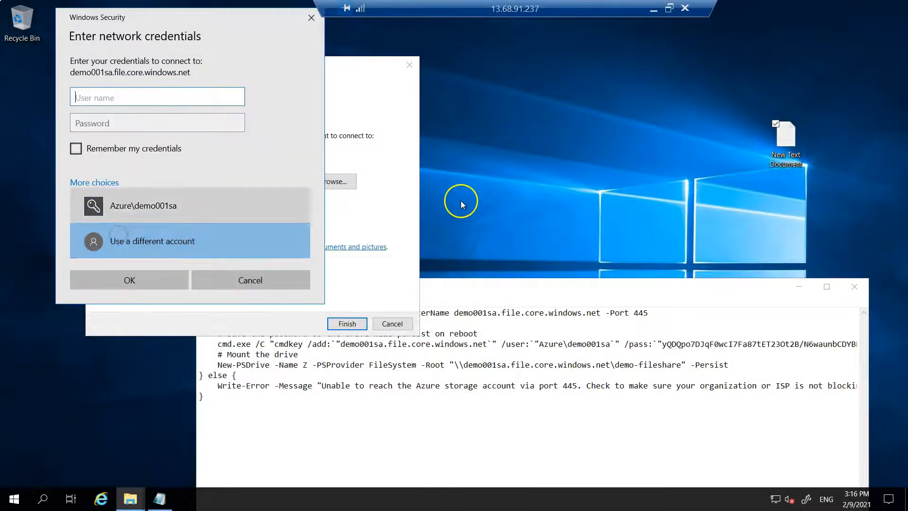
left_click_drag(541, 344, 608, 344)
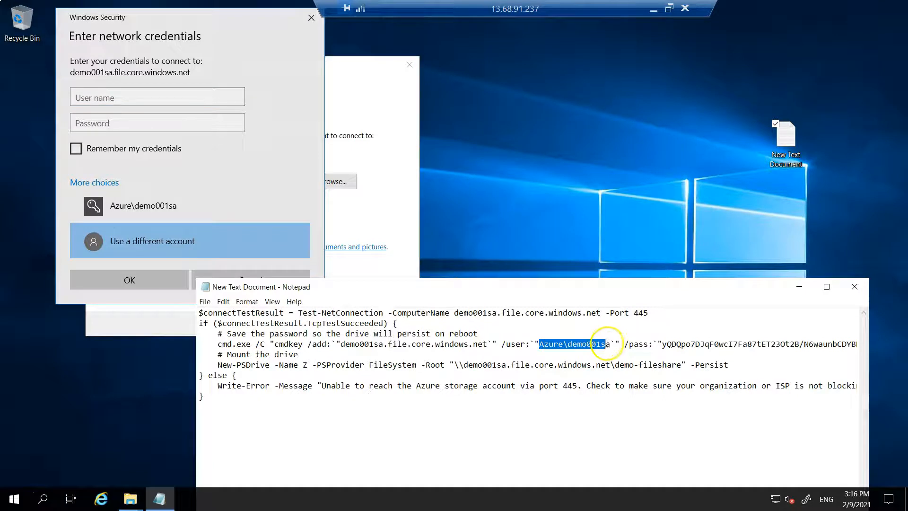
key("ctrl+c")
left_click(138, 97)
key("ctrl+v")
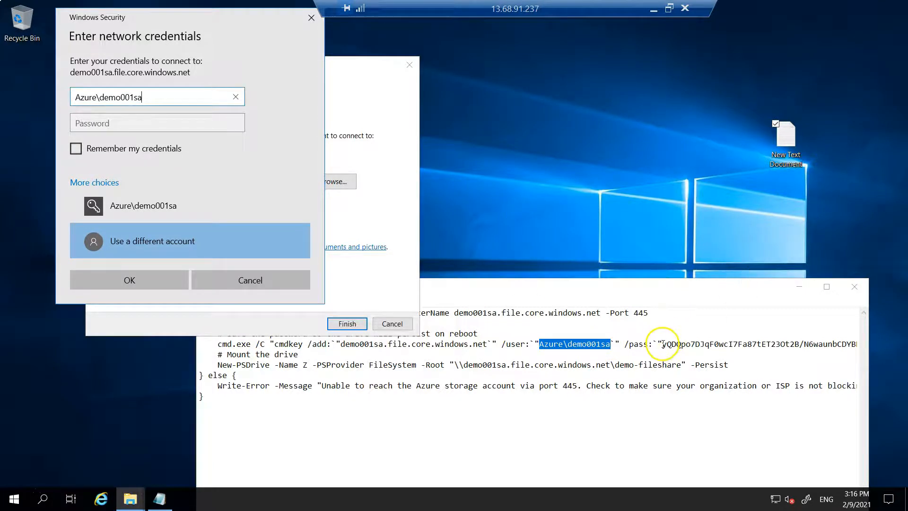
- Copy the storage account key from the script into the network credentials' password field and submit the credentials
left_click(826, 286)
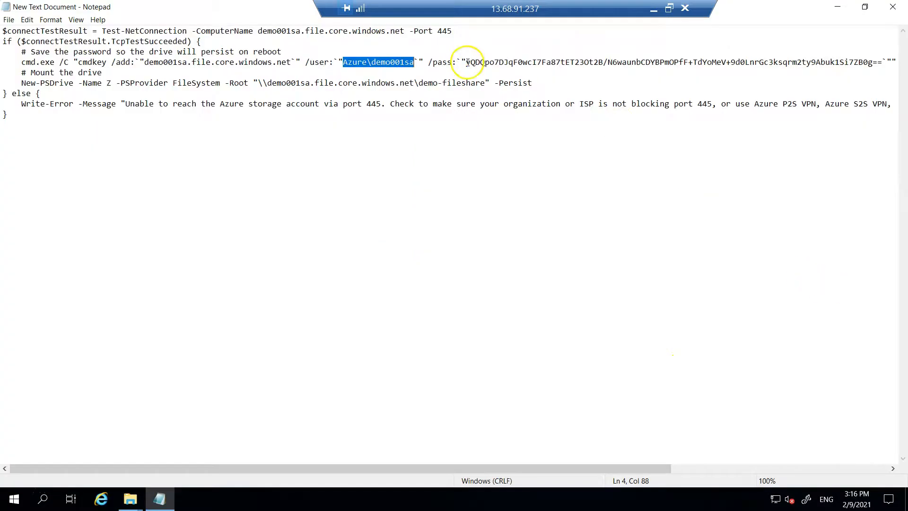
left_click_drag(467, 62, 882, 61)
left_click(837, 7)
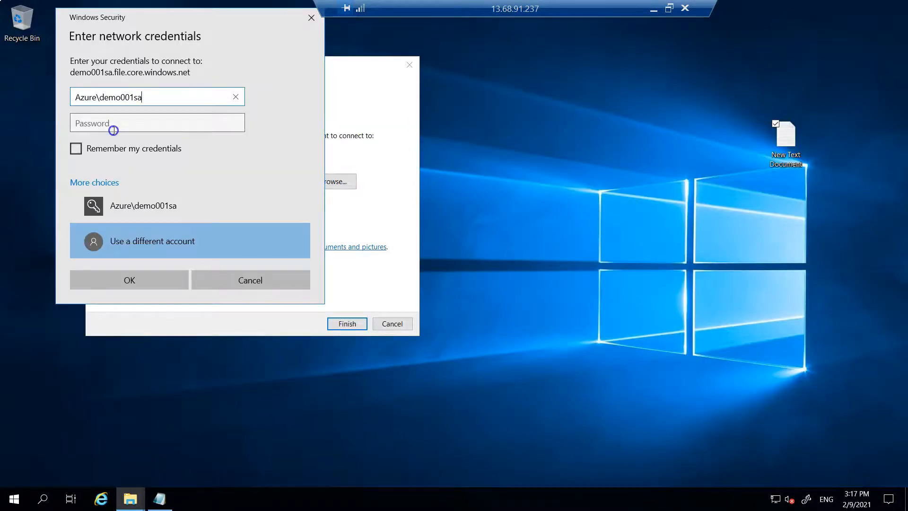
left_click(102, 123)
key("ctrl+v")
left_click(135, 279)
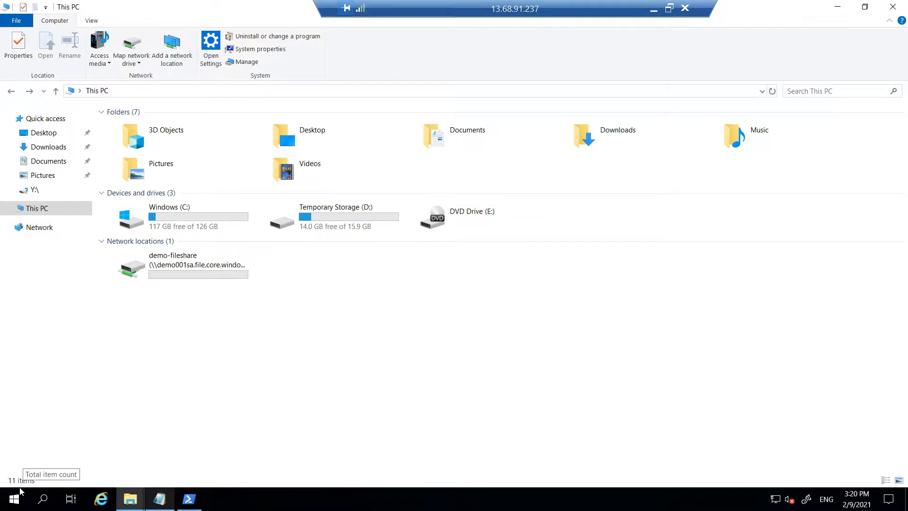
- Show the preview pane in demovm's This PC window
key("alt+p")
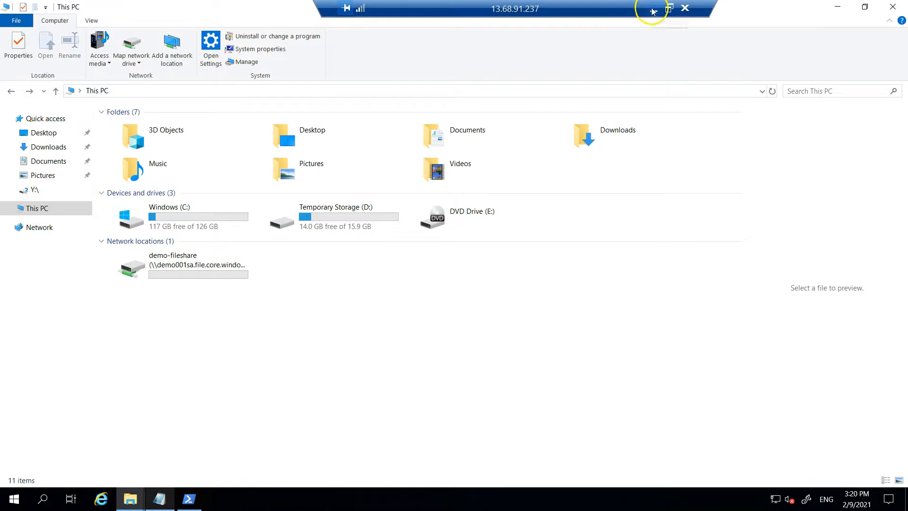